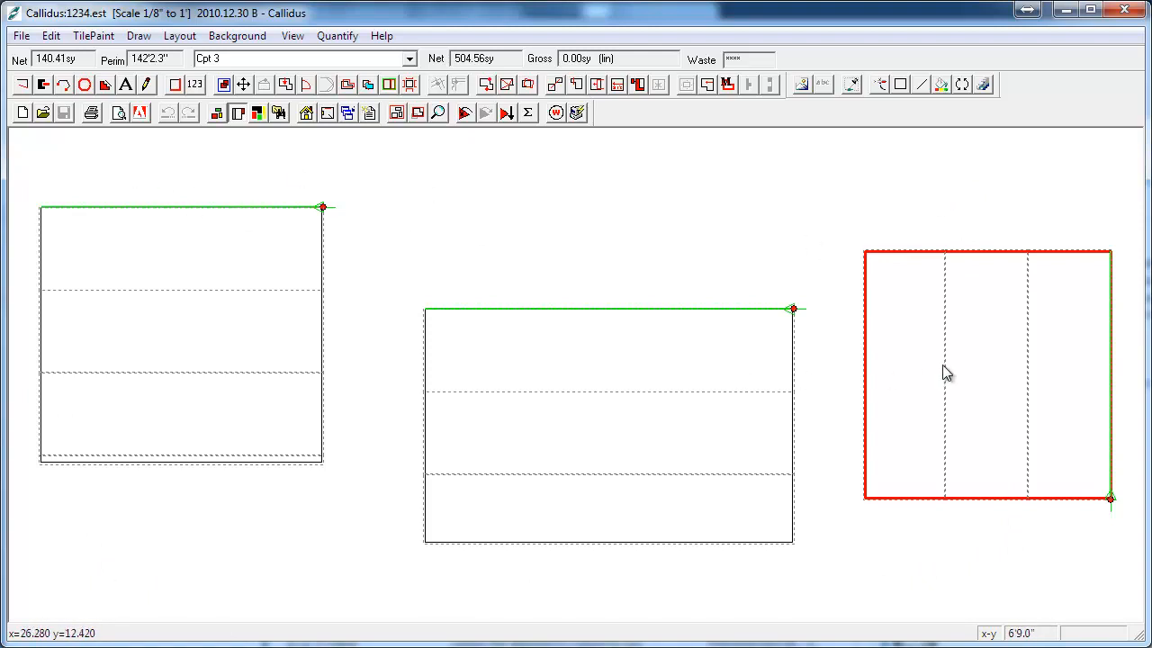
Step: Assign the SV 2 material to the selected third room and calculate the layout for the plan
{"action": "left_click", "coordinate": [409, 59]}
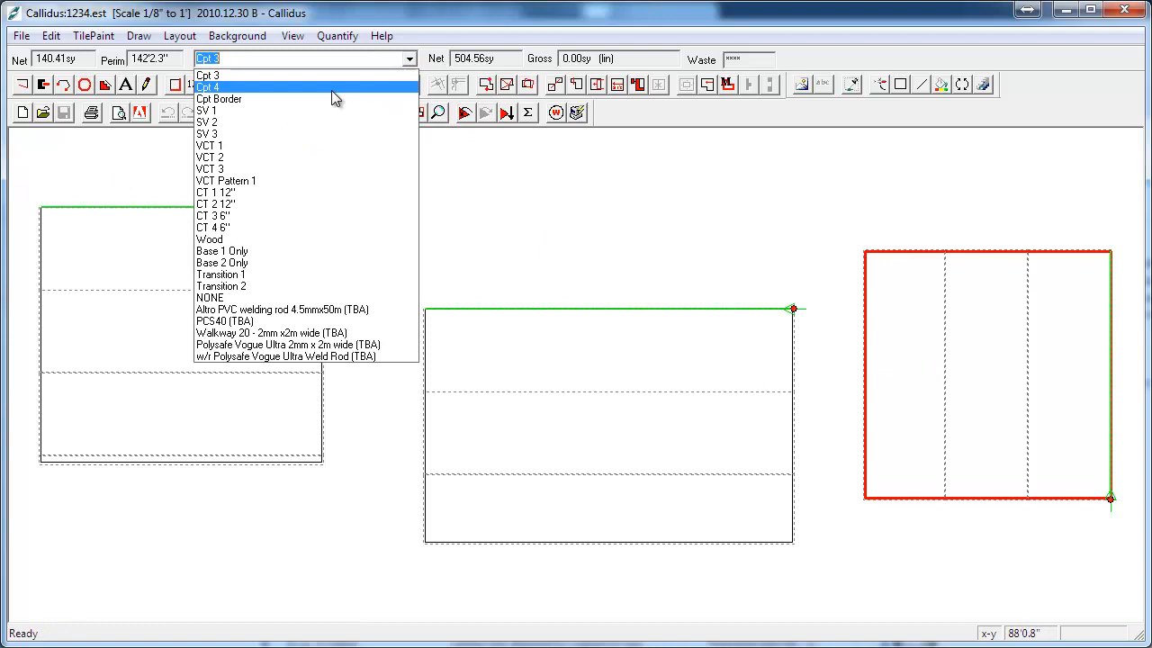
{"action": "left_click", "coordinate": [234, 122]}
{"action": "left_click", "coordinate": [464, 114]}
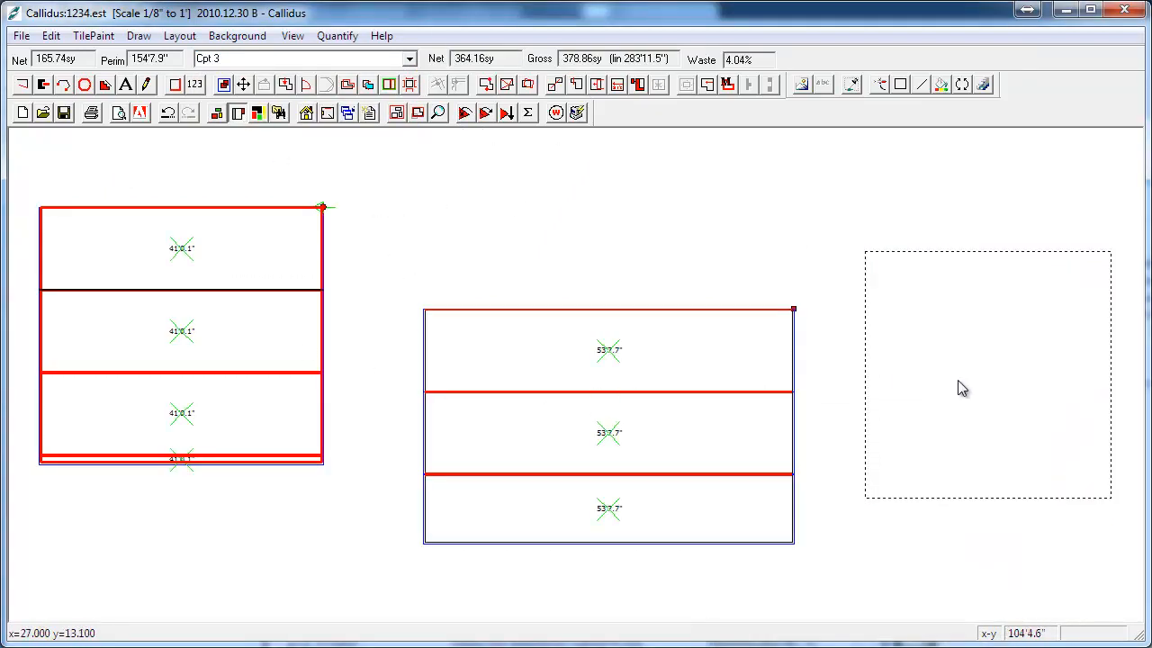
Step: Start a data export of the current plan, using the Raw data (CSV) format
{"action": "left_click", "coordinate": [531, 111]}
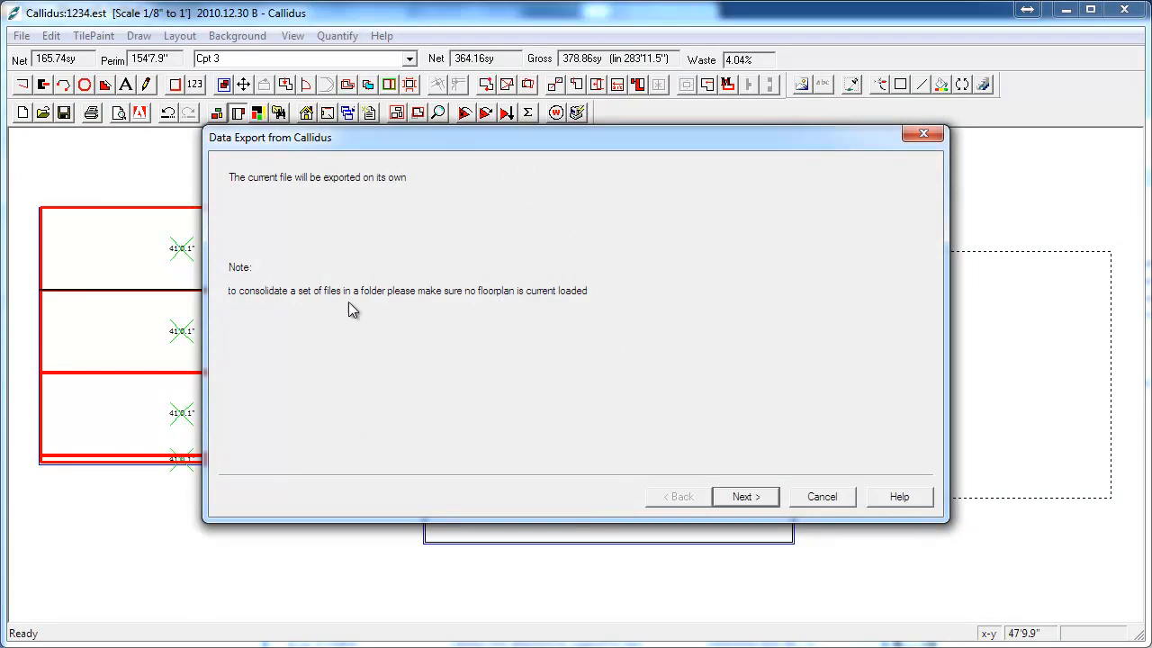
{"action": "left_click", "coordinate": [743, 497]}
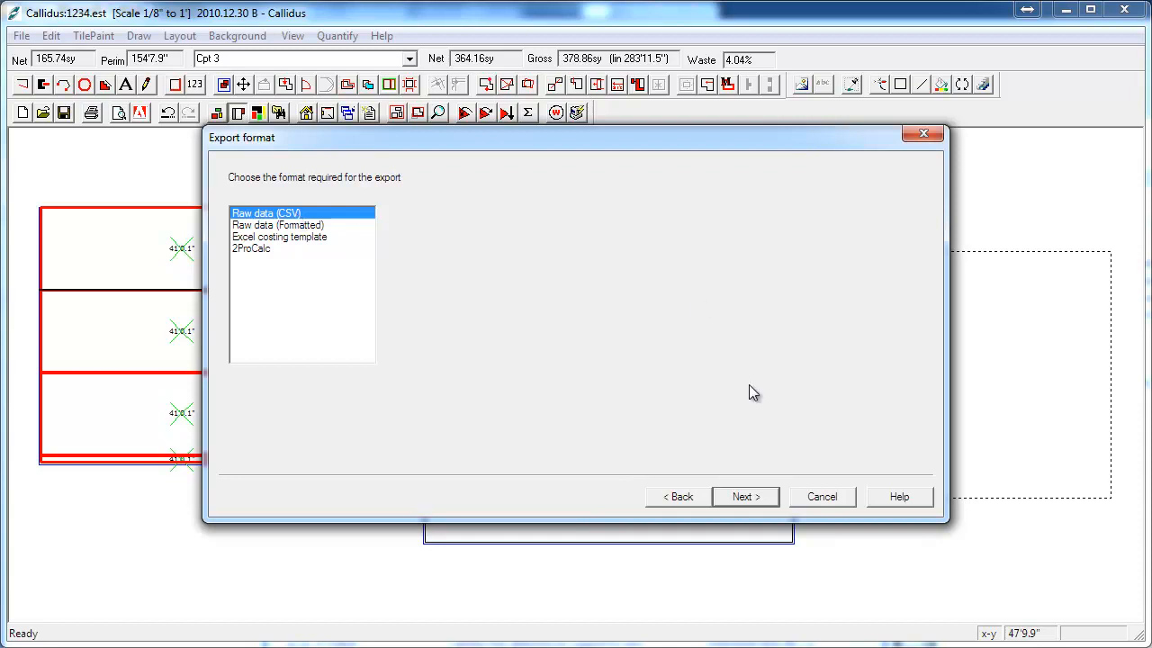
{"action": "left_click", "coordinate": [744, 497]}
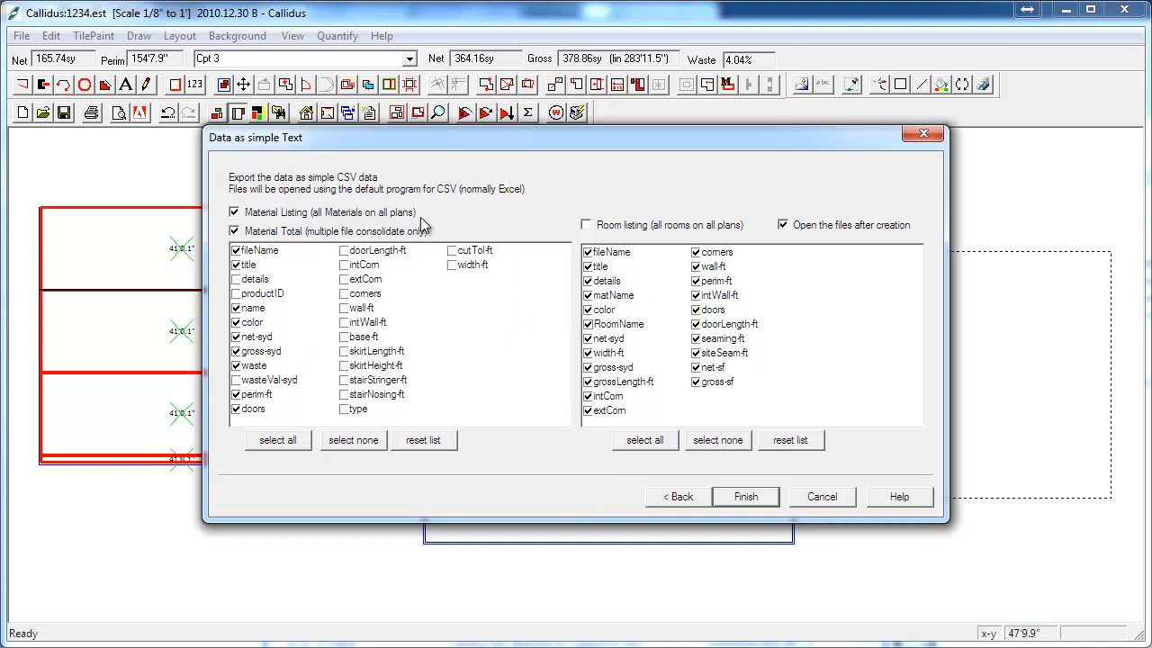
Step: Keep the material listing and material total included, add the room listing, and finish the CSV export
{"action": "left_click", "coordinate": [249, 215]}
{"action": "left_click", "coordinate": [263, 234]}
{"action": "left_click", "coordinate": [260, 217]}
{"action": "left_click", "coordinate": [263, 233]}
{"action": "left_click", "coordinate": [601, 227]}
{"action": "left_click", "coordinate": [759, 500]}
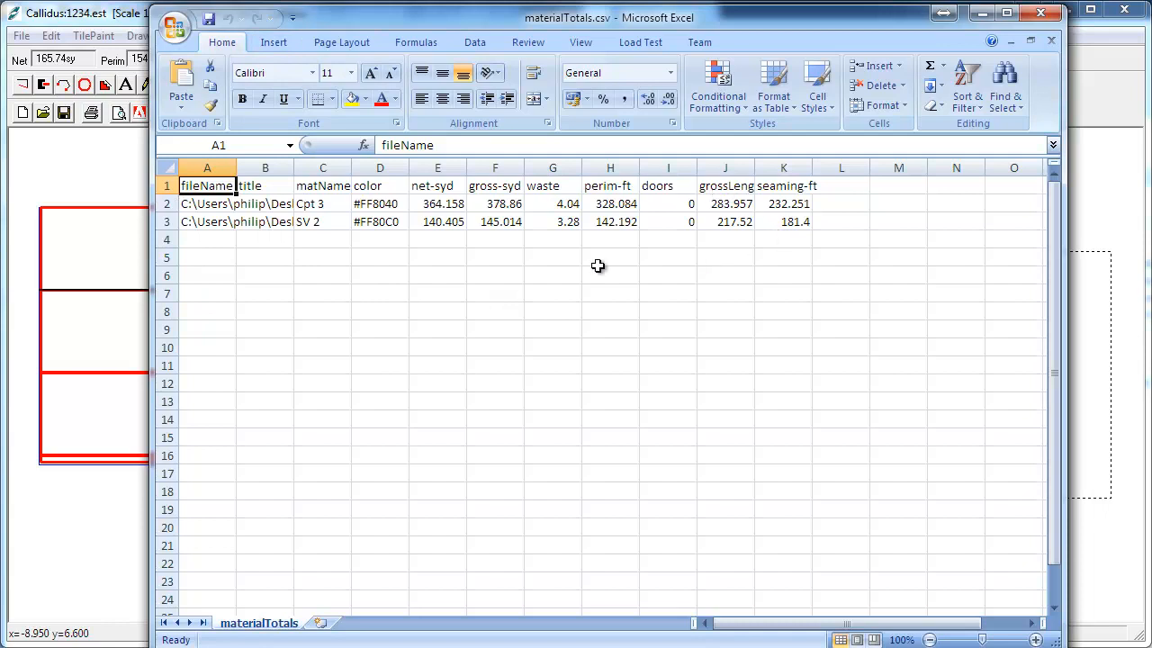
Step: Widen the matName column in the material totals spreadsheet and select the net-syd column for review
{"action": "left_click_drag", "start_coordinate": [354, 168], "coordinate": [396, 167]}
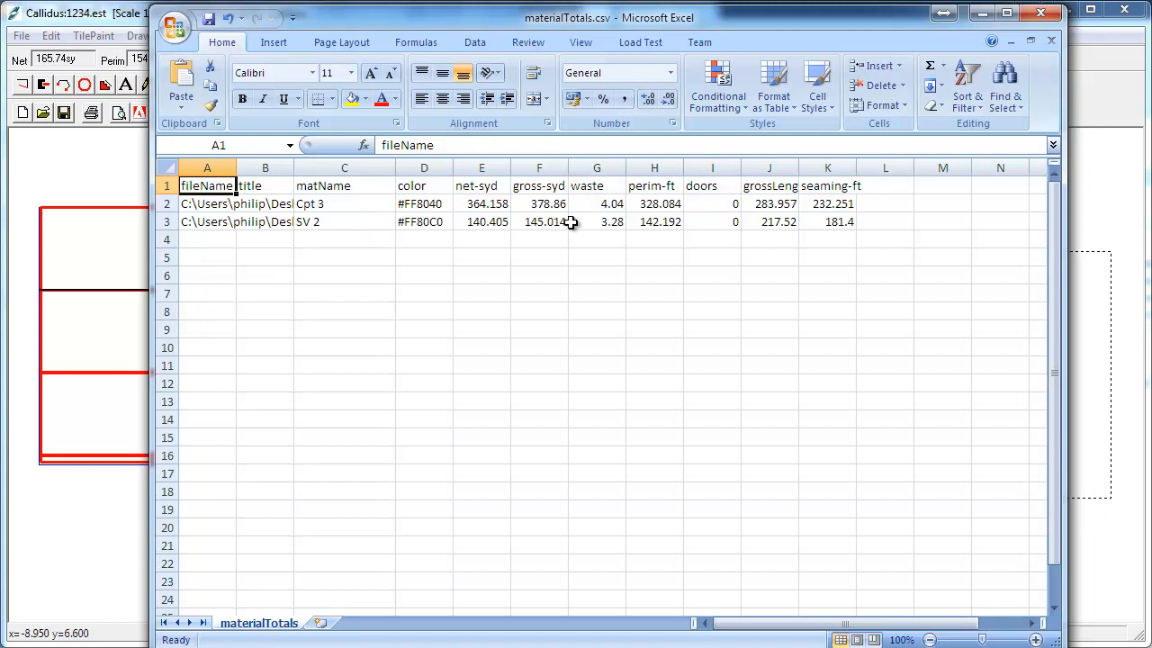
{"action": "left_click", "coordinate": [481, 167]}
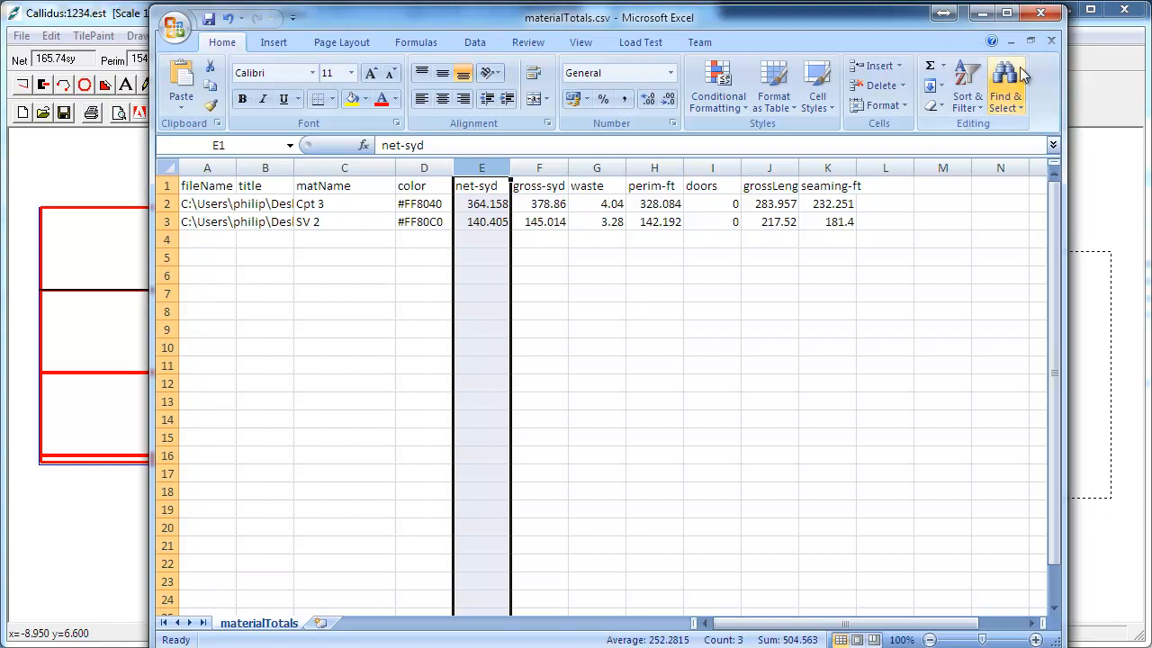
Step: Close all the exported CSV spreadsheets, discarding the changes to materialTotals.csv
{"action": "left_click", "coordinate": [1040, 20]}
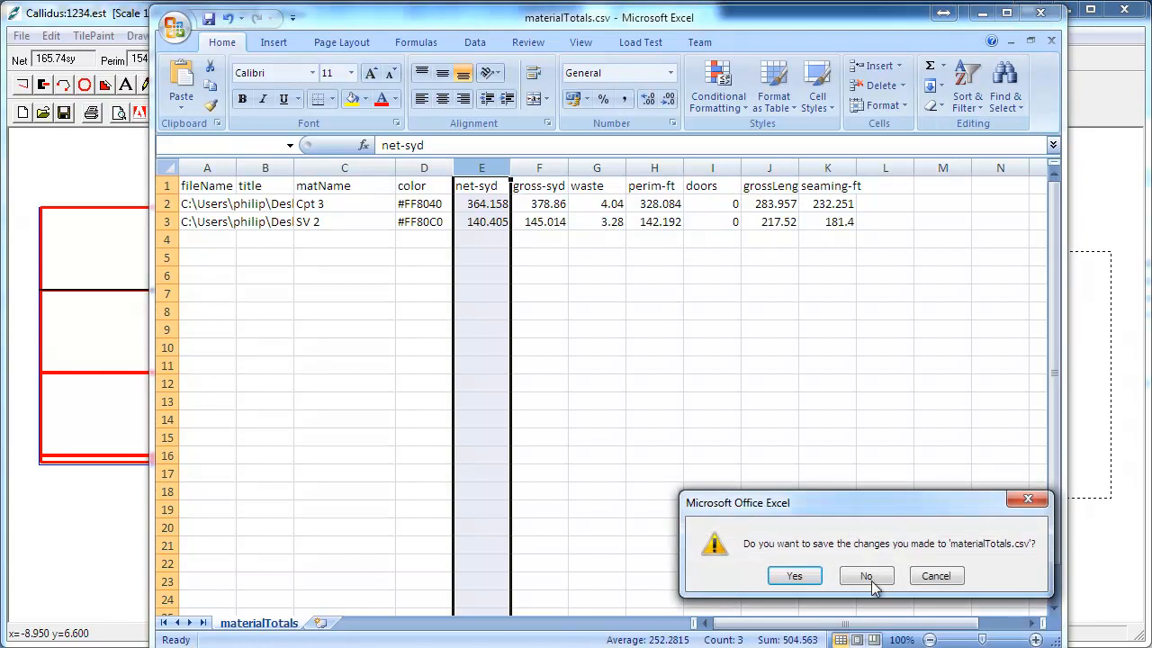
{"action": "left_click", "coordinate": [869, 576]}
{"action": "left_click", "coordinate": [1041, 18]}
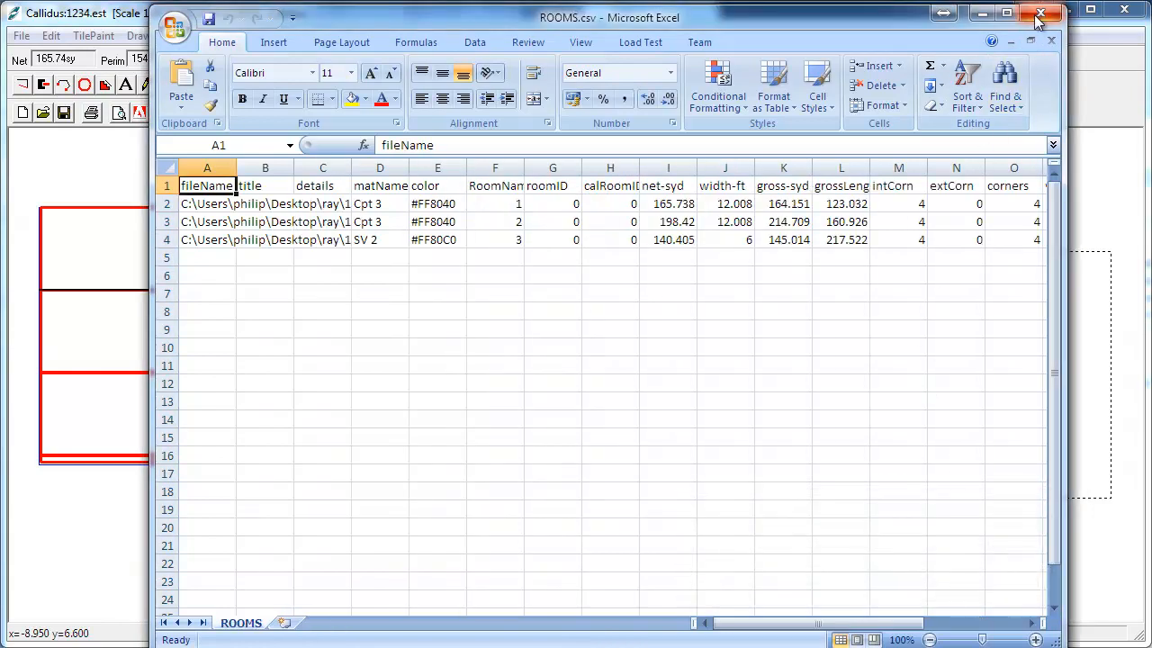
{"action": "left_click", "coordinate": [1044, 23]}
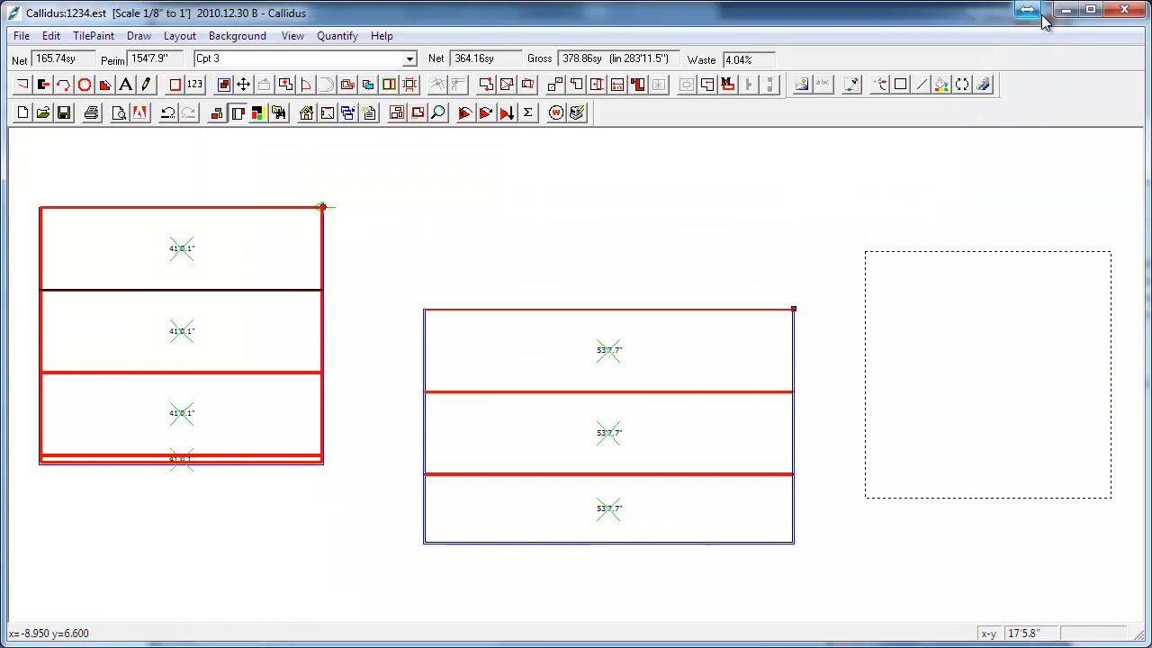
Step: Export the current plan as Raw data (CSV) again, adding the intCorn and extCorn columns to the material data
{"action": "left_click", "coordinate": [529, 113]}
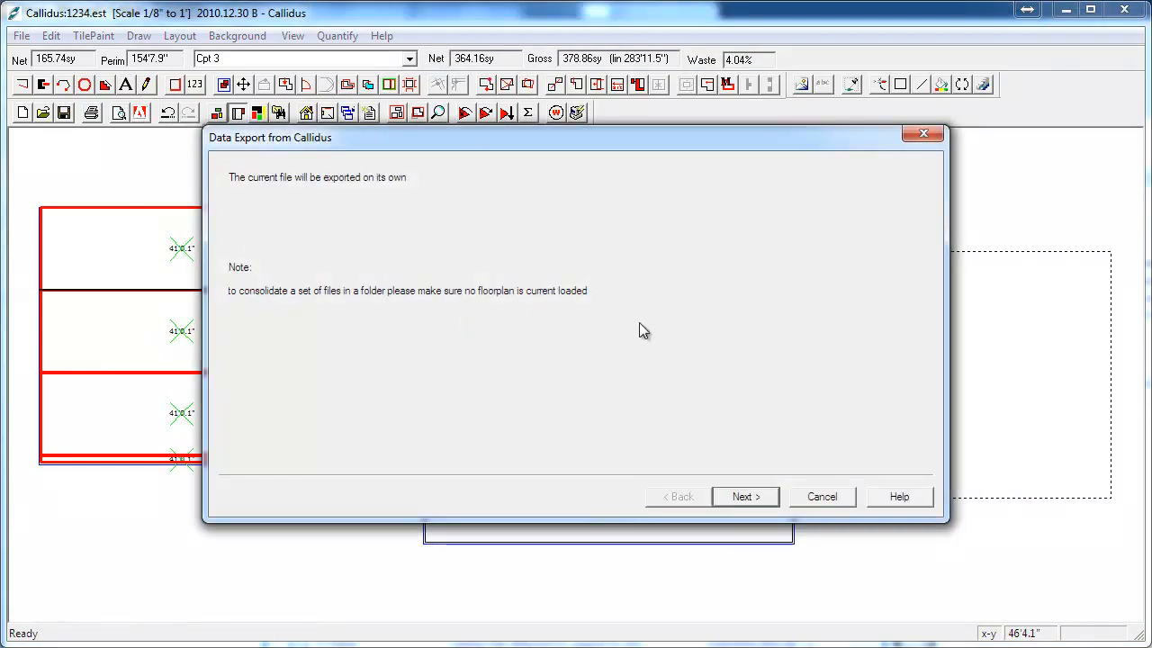
{"action": "left_click", "coordinate": [730, 505]}
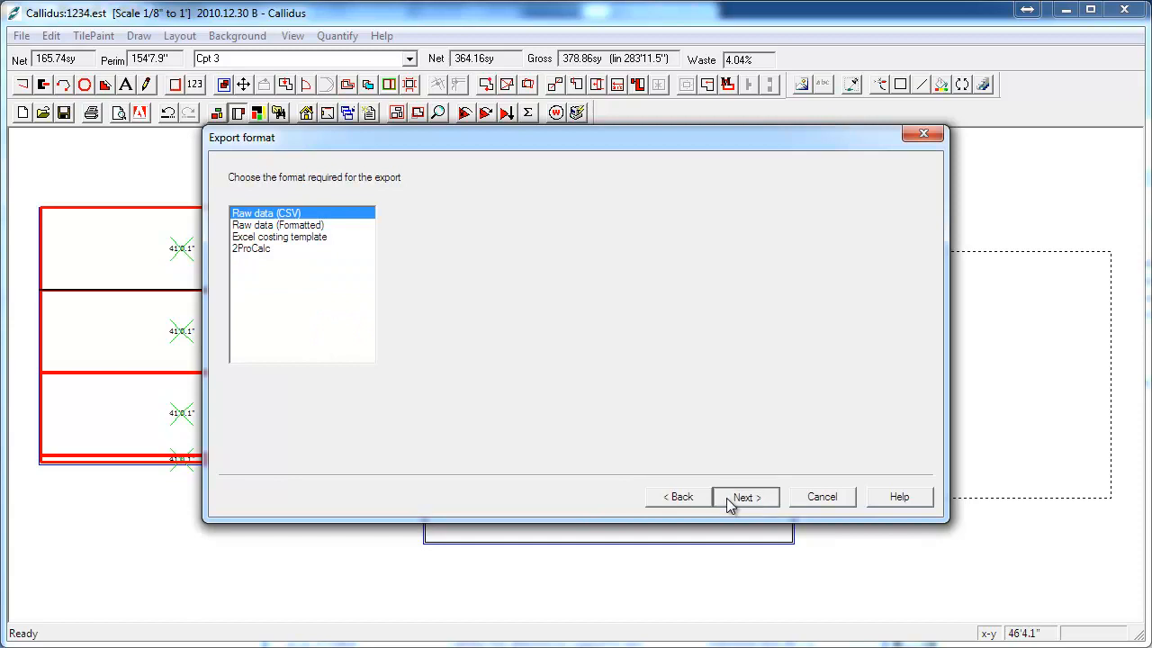
{"action": "left_click", "coordinate": [743, 497]}
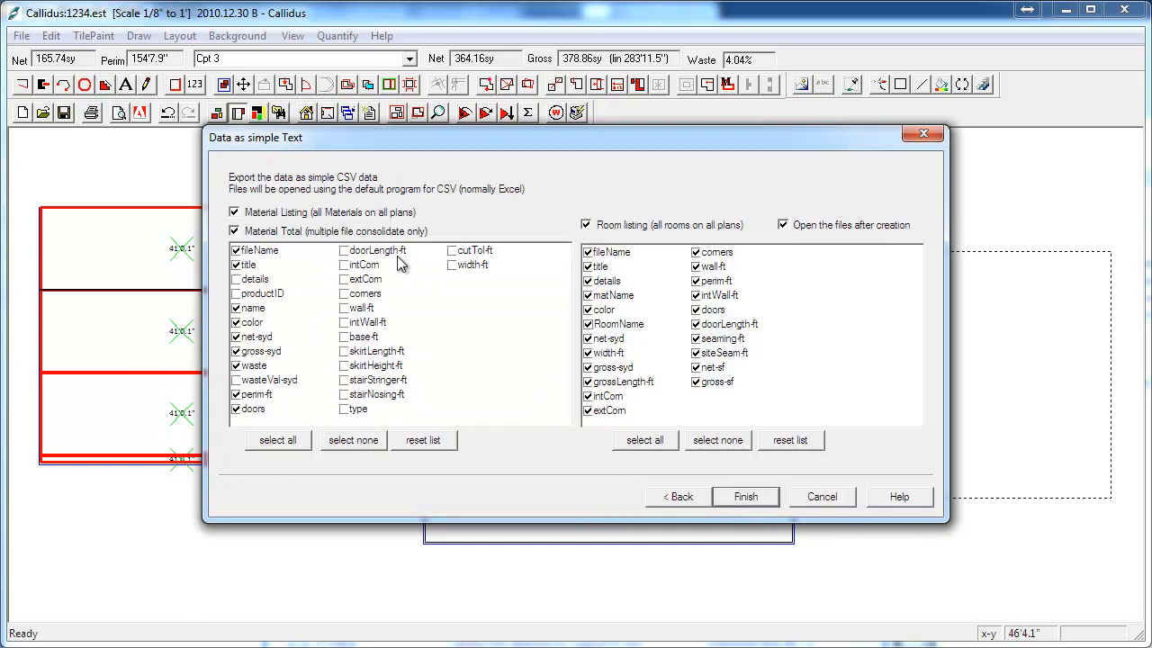
{"action": "left_click", "coordinate": [351, 266]}
{"action": "left_click", "coordinate": [350, 280]}
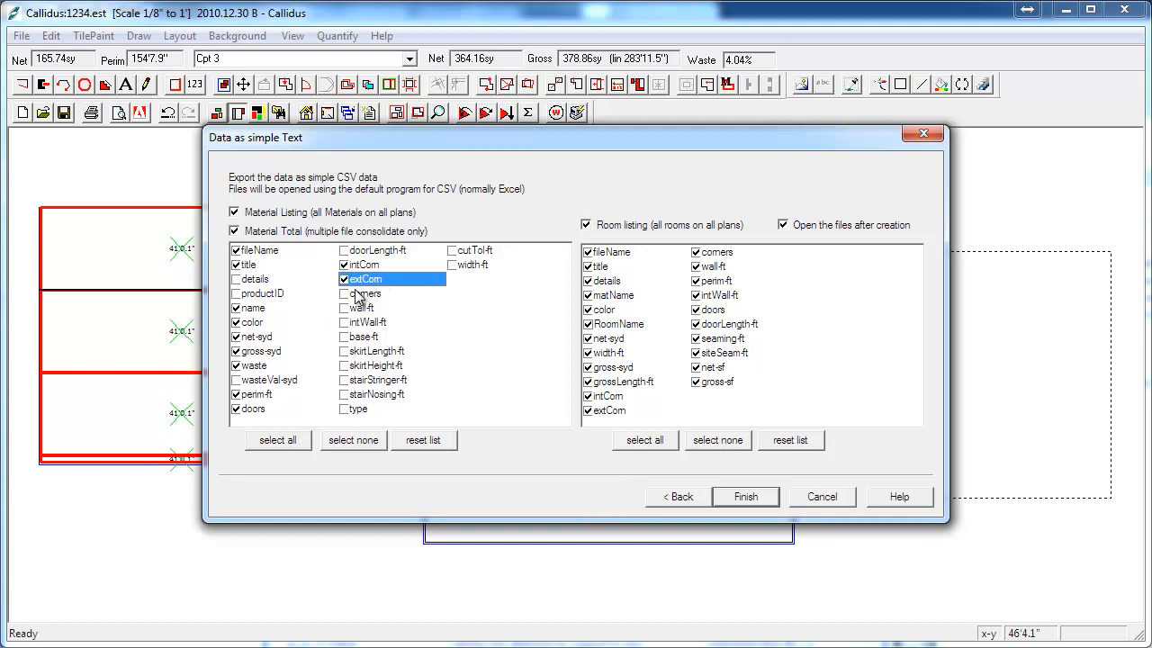
{"action": "left_click", "coordinate": [744, 497]}
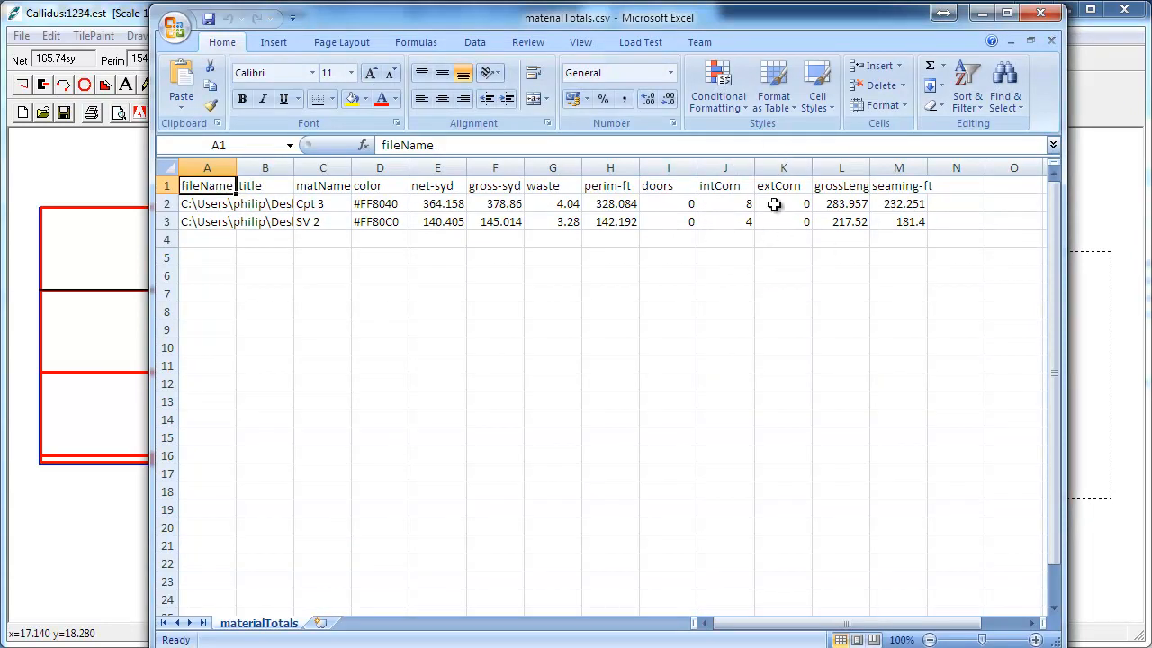
Step: Close the exported CSV spreadsheets and return to the floor plan in Callidus
{"action": "left_click", "coordinate": [1042, 12]}
{"action": "left_click", "coordinate": [1042, 13]}
{"action": "left_click", "coordinate": [1042, 13]}
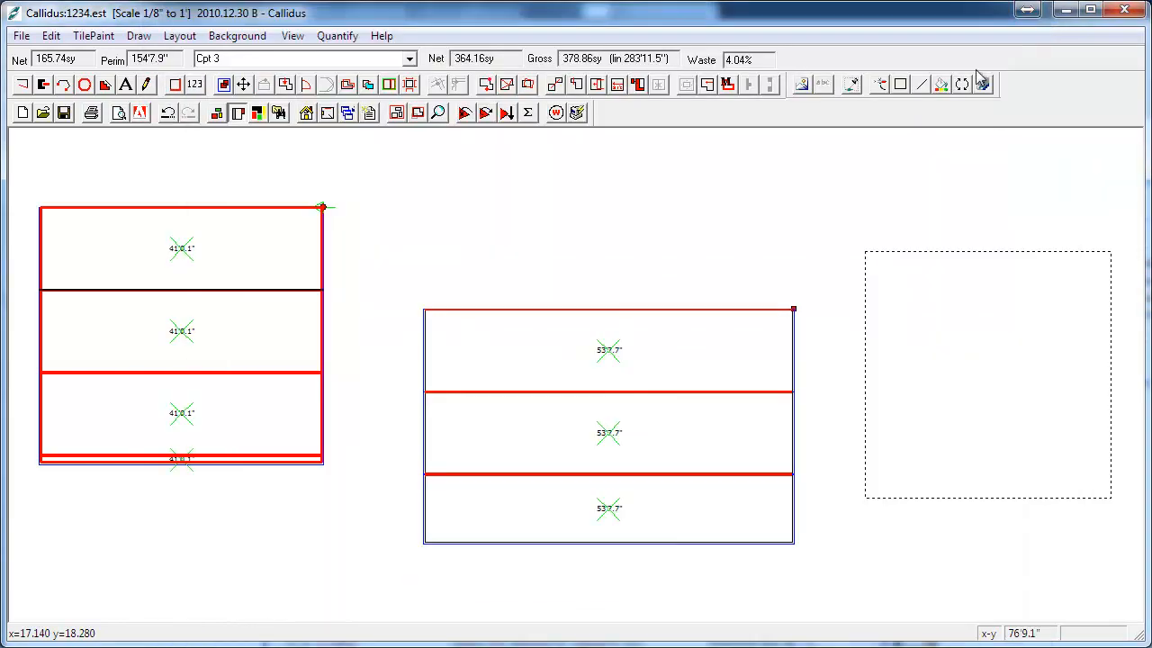
Step: Start a new empty plan without saving the changes to 1234.est, and dismiss the plan settings
{"action": "left_click", "coordinate": [23, 114]}
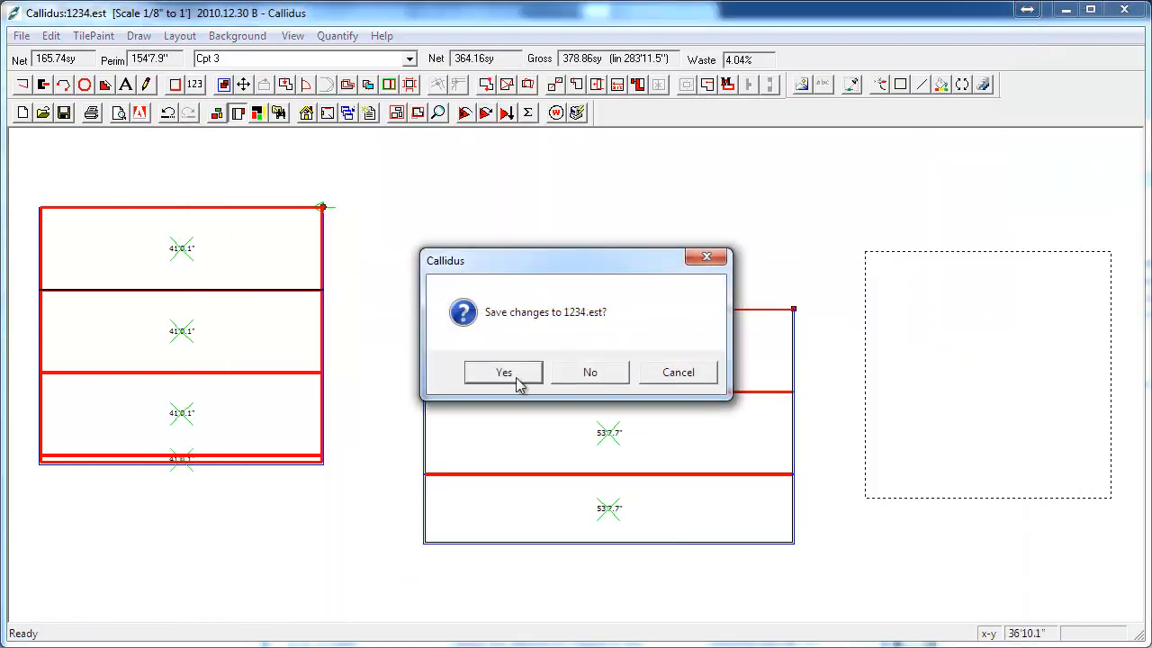
{"action": "left_click", "coordinate": [598, 375]}
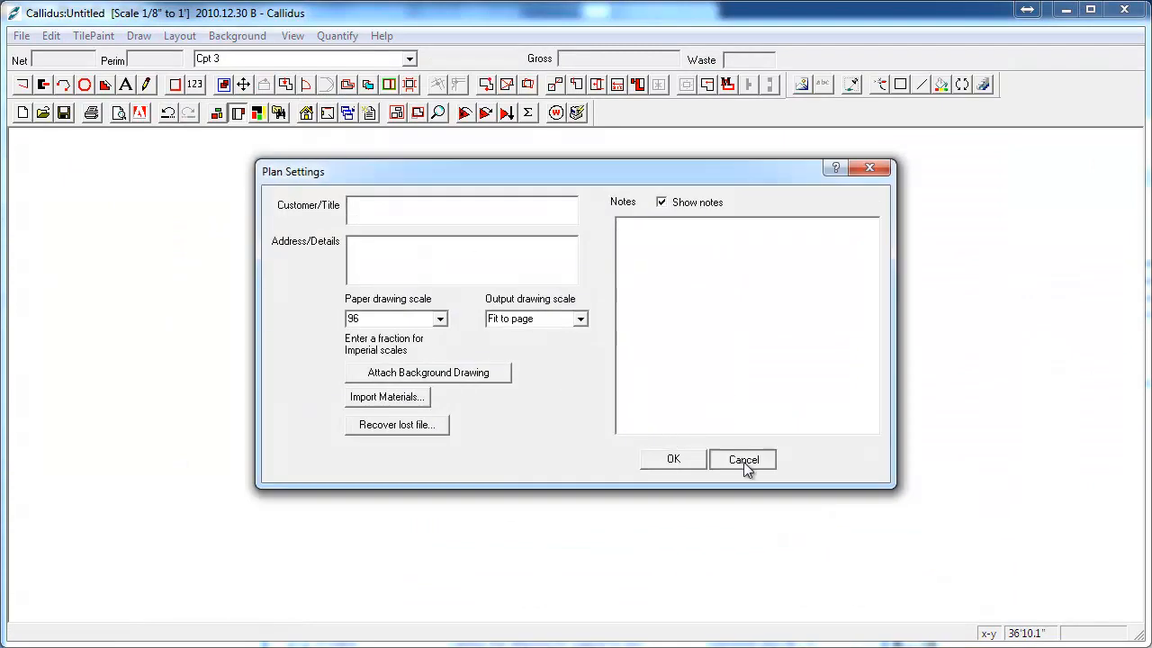
{"action": "left_click", "coordinate": [744, 459]}
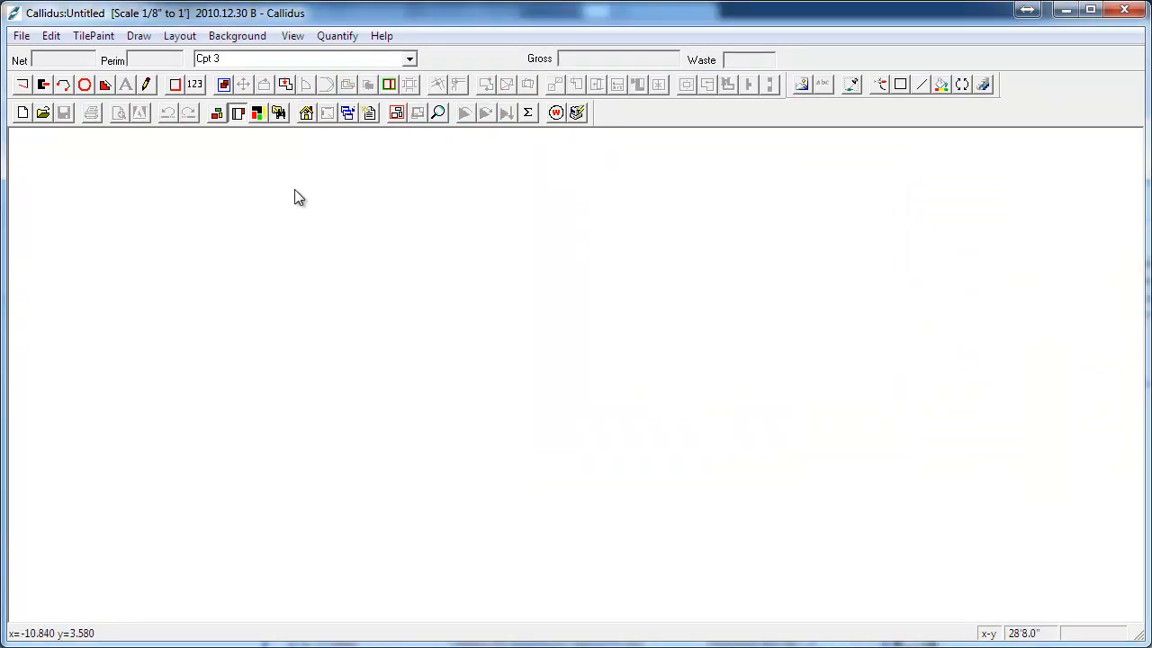
Step: Export a consolidation of all files in the Desktop folder "ray" as Raw data (CSV), keeping the current listings and columns
{"action": "left_click", "coordinate": [528, 114]}
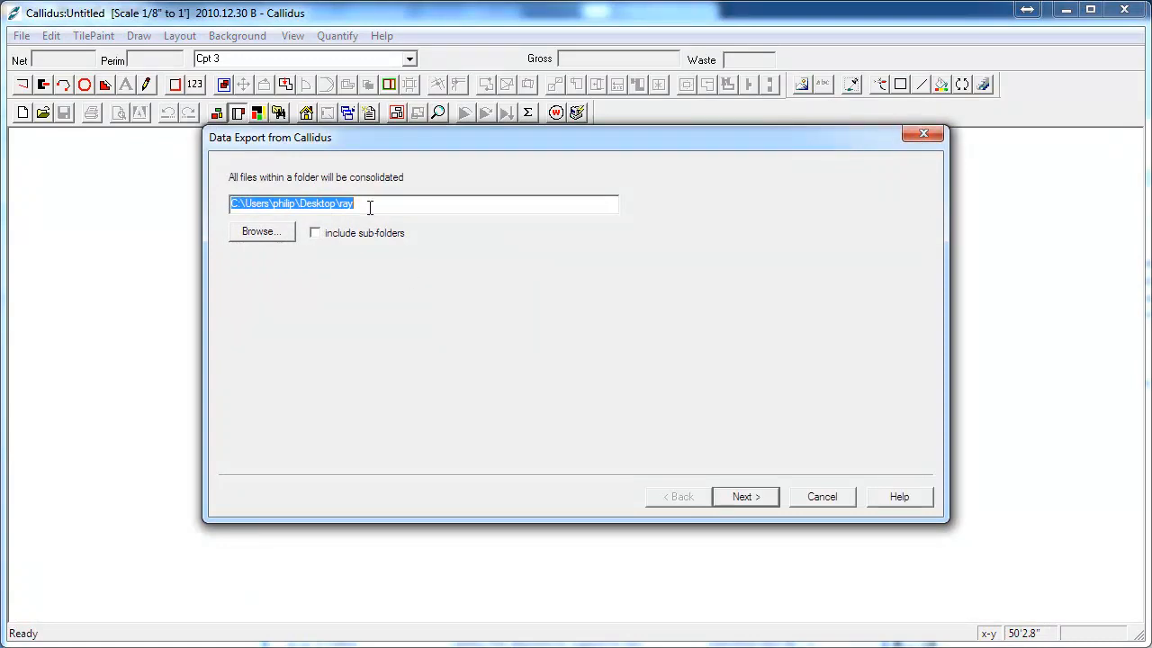
{"action": "left_click", "coordinate": [260, 236]}
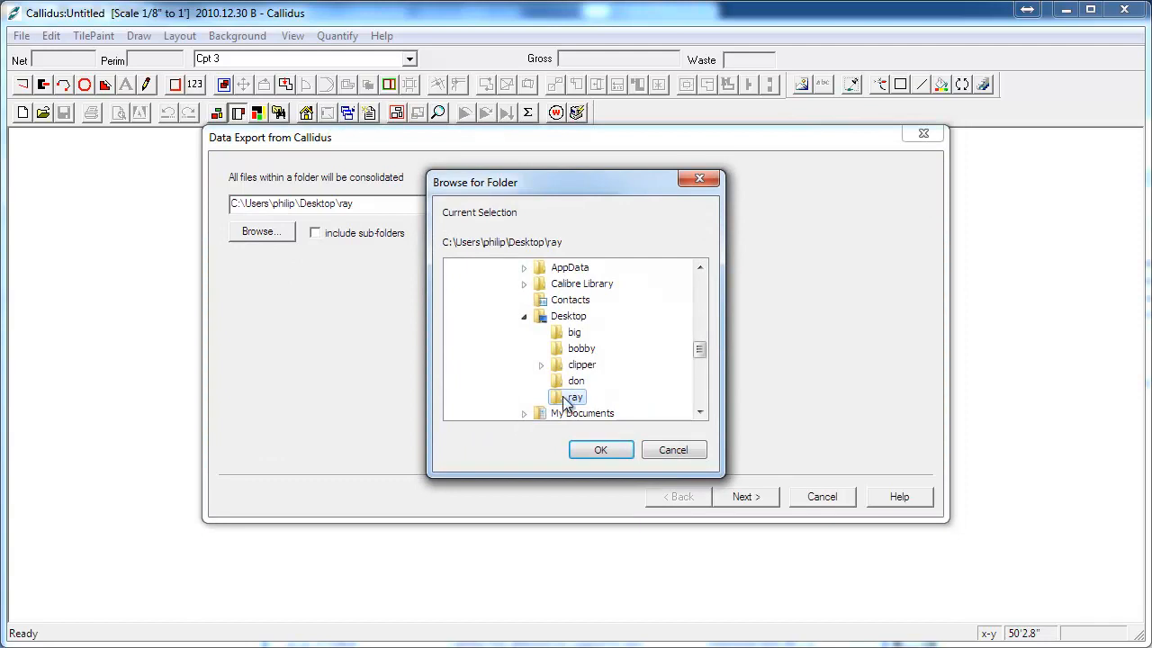
{"action": "left_click", "coordinate": [600, 450]}
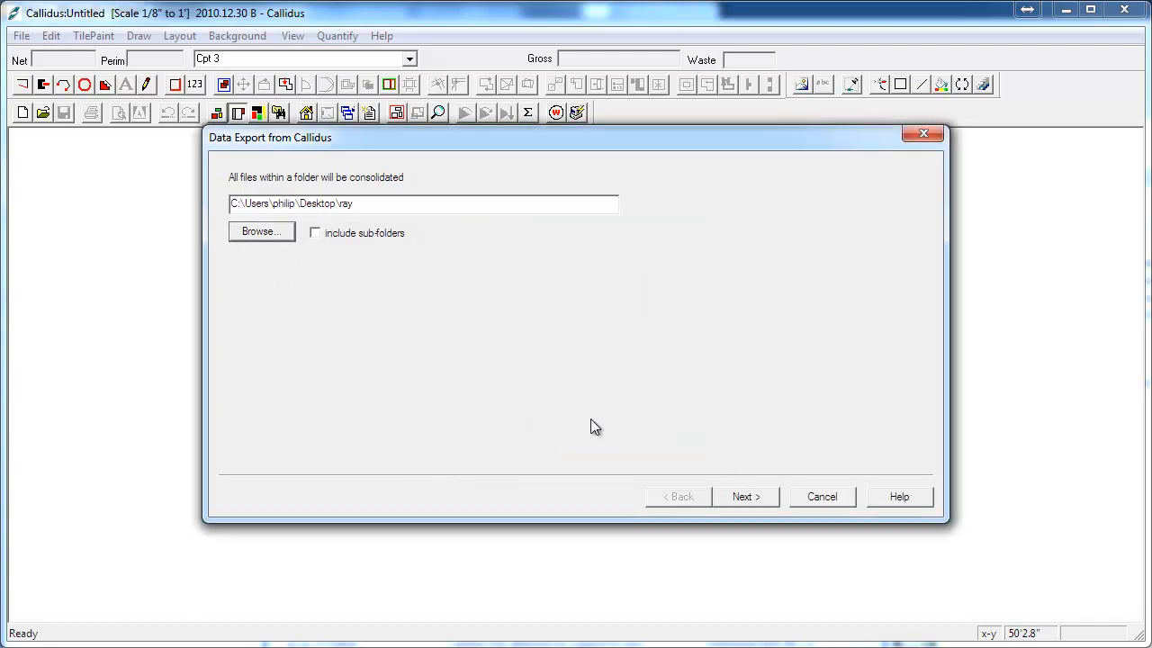
{"action": "left_click", "coordinate": [747, 497]}
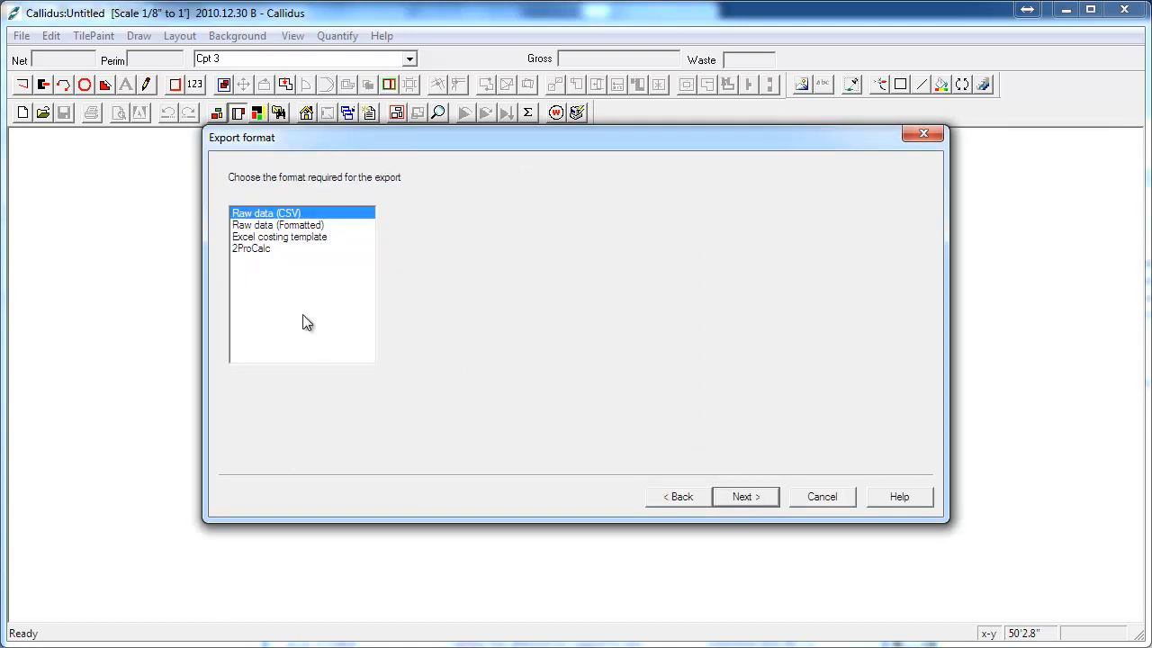
{"action": "left_click", "coordinate": [744, 501]}
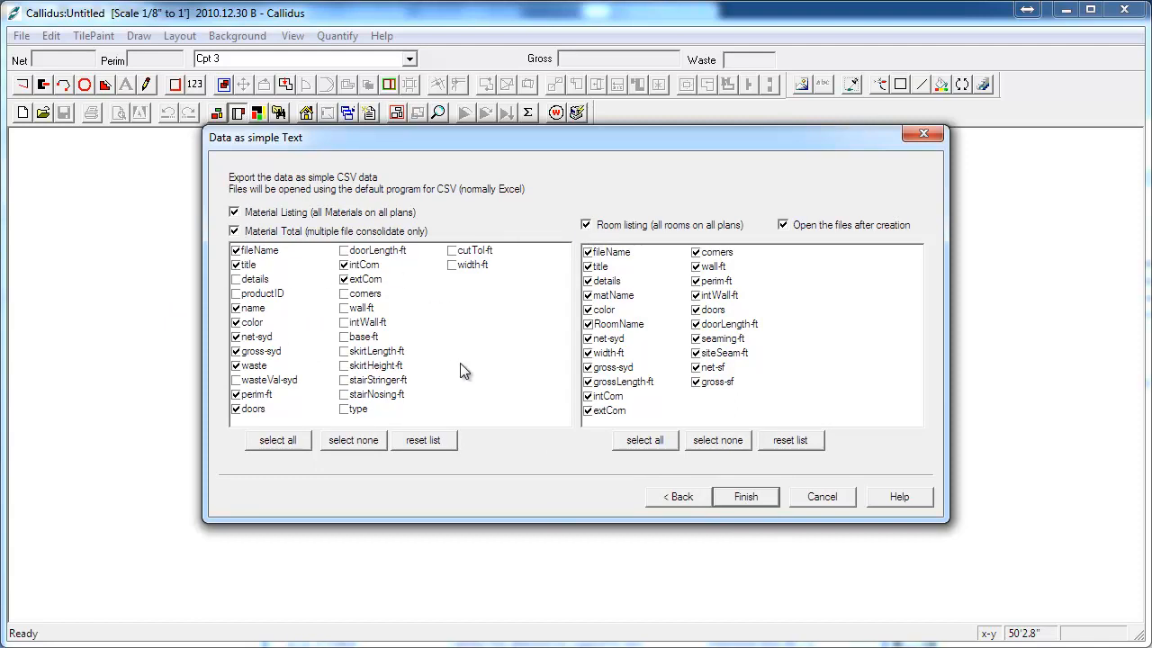
{"action": "left_click", "coordinate": [746, 501]}
{"action": "left_click", "coordinate": [677, 382]}
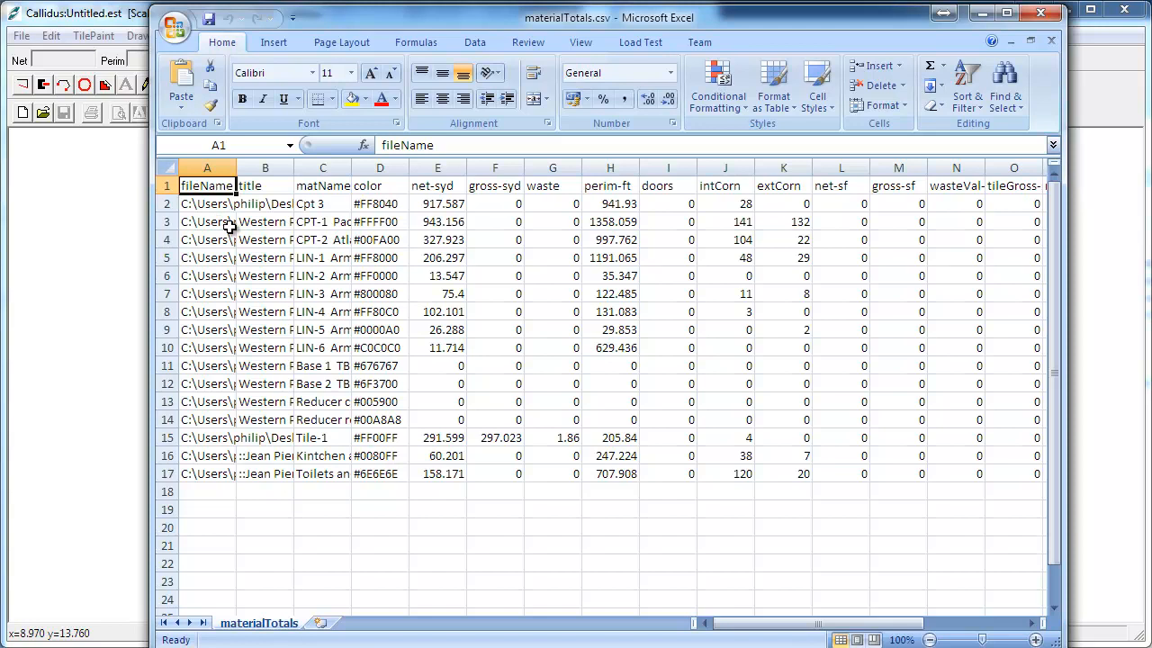
Step: Widen the matName column in the consolidated material totals, and examine the ROOMS.csv listing from its first to last row
{"action": "left_click_drag", "start_coordinate": [356, 169], "coordinate": [461, 169]}
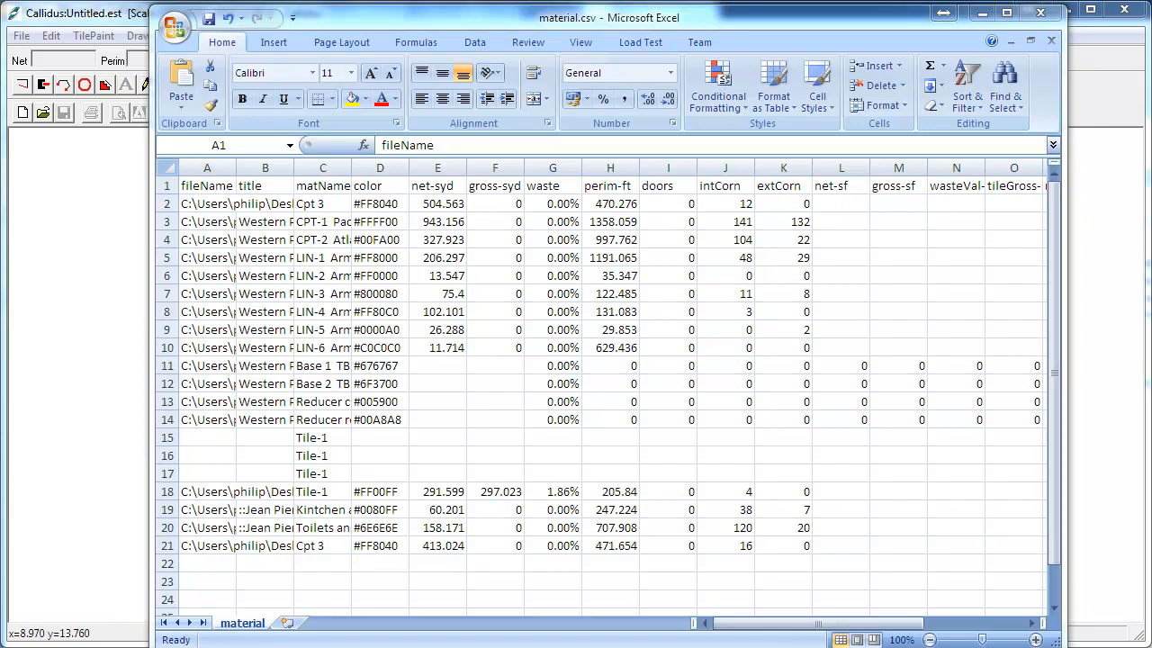
{"action": "left_click", "coordinate": [468, 646]}
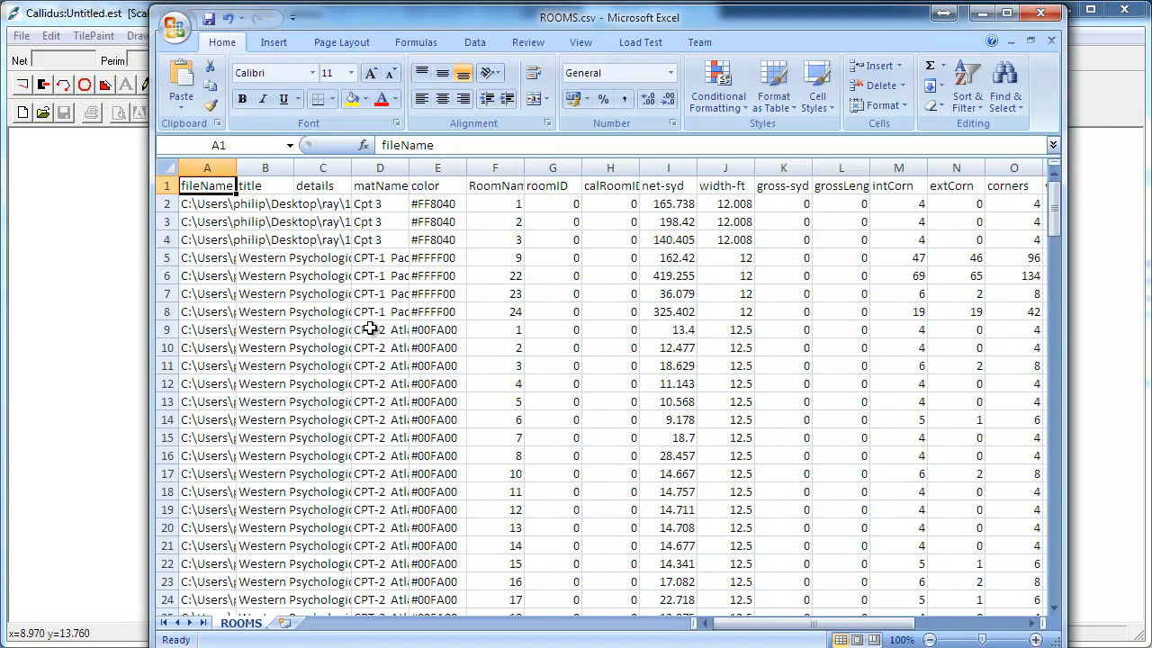
{"action": "scroll", "coordinate": [369, 330], "scroll_direction": "down", "scroll_amount": 9}
{"action": "scroll", "coordinate": [369, 329], "scroll_direction": "down", "scroll_amount": 20}
{"action": "scroll", "coordinate": [366, 334], "scroll_direction": "down", "scroll_amount": 20}
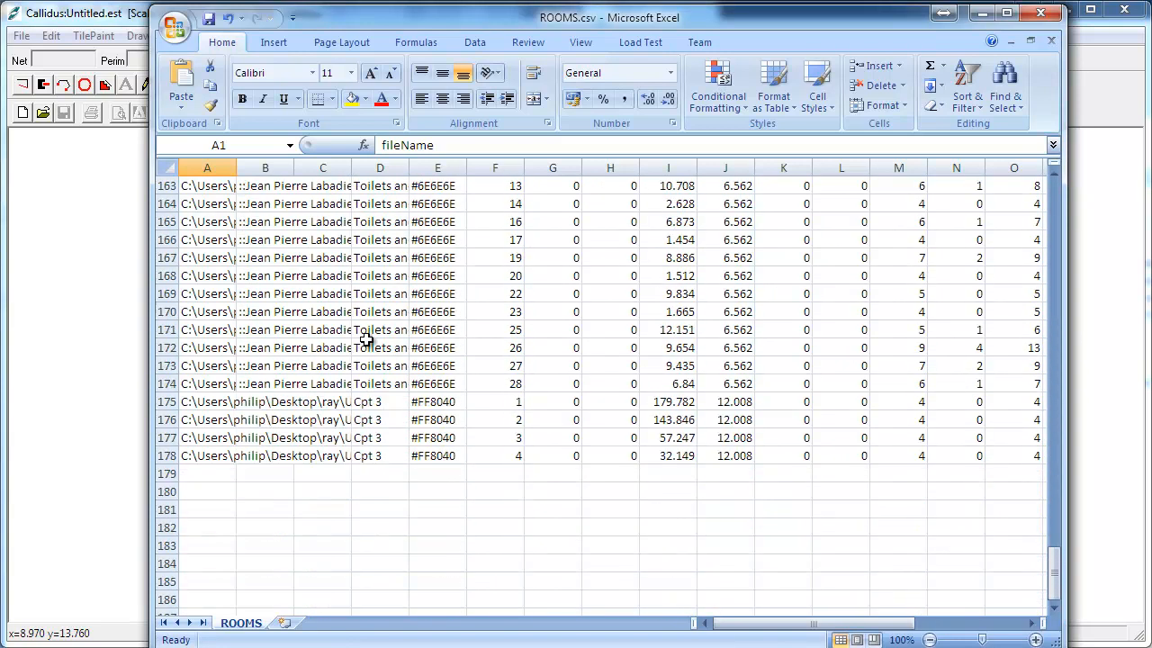
{"action": "scroll", "coordinate": [366, 338], "scroll_direction": "up", "scroll_amount": 19}
{"action": "scroll", "coordinate": [366, 338], "scroll_direction": "up", "scroll_amount": 20}
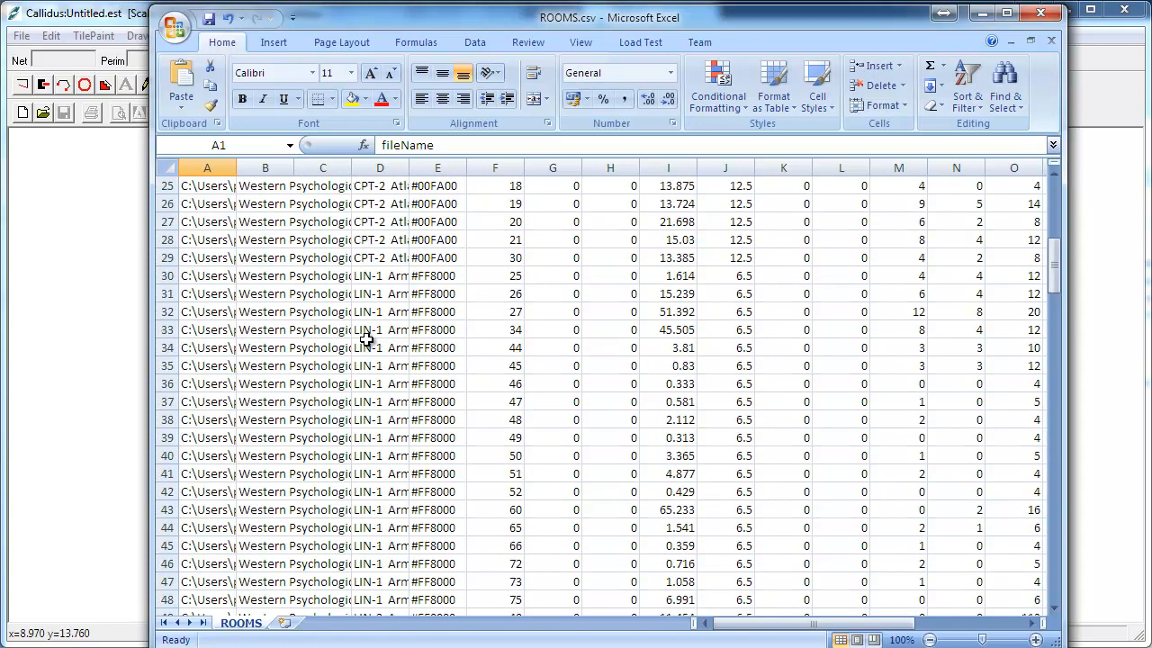
{"action": "scroll", "coordinate": [366, 338], "scroll_direction": "up", "scroll_amount": 8}
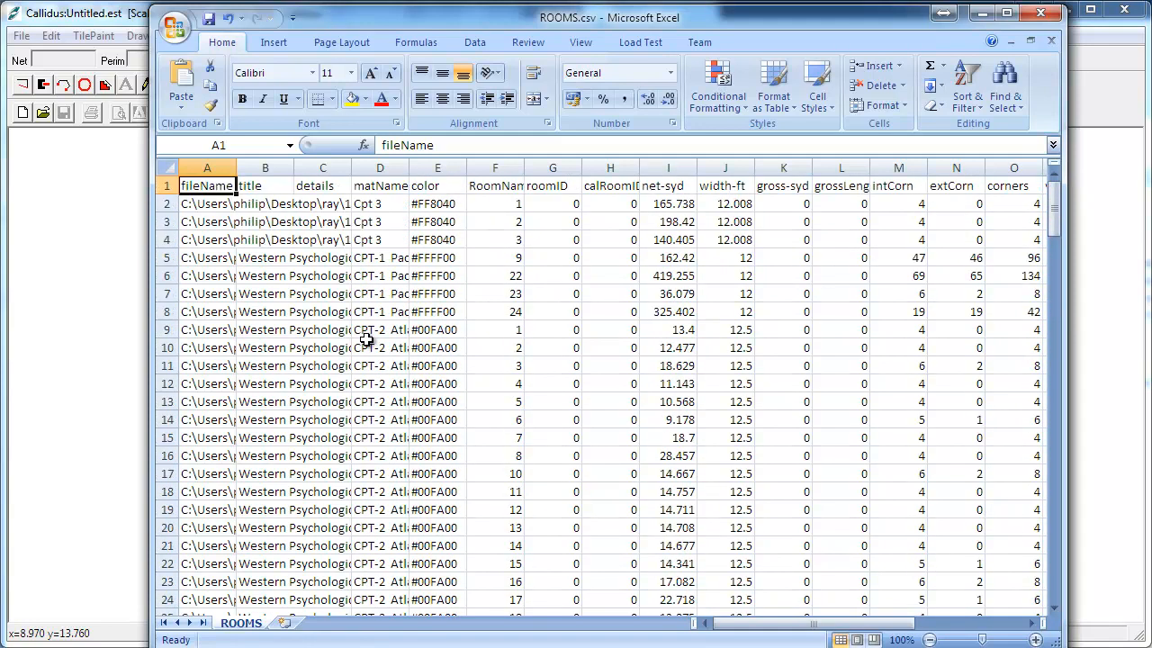
Step: Close the consolidated CSV spreadsheets without saving changes
{"action": "left_click", "coordinate": [1040, 16]}
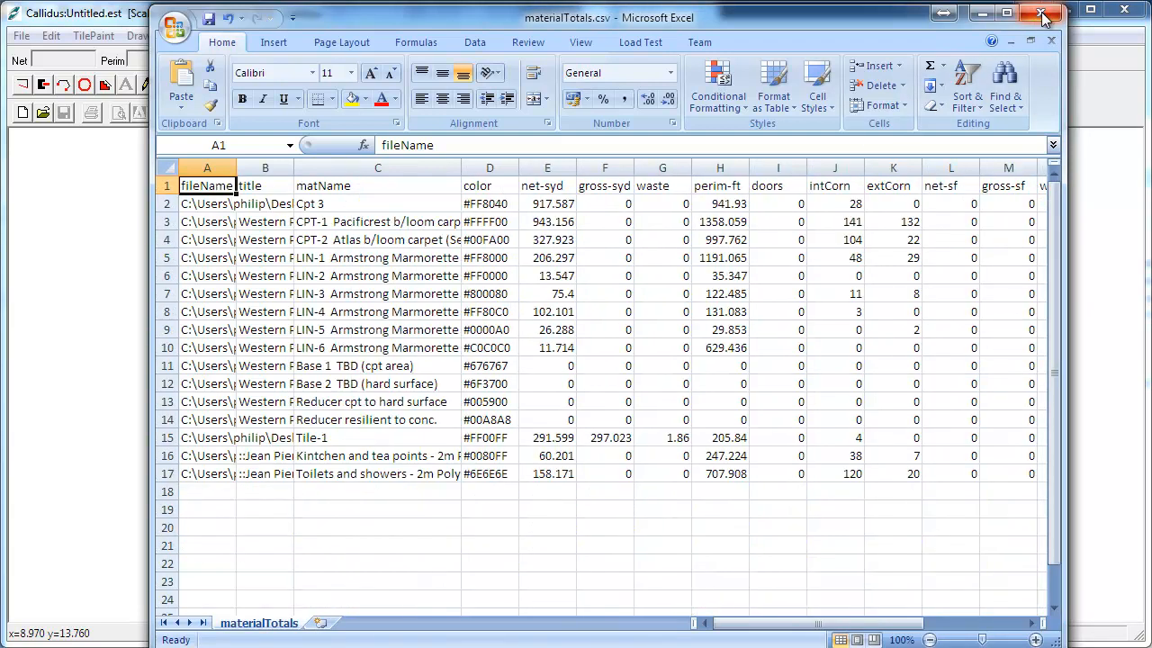
{"action": "left_click", "coordinate": [1042, 16]}
{"action": "left_click", "coordinate": [878, 575]}
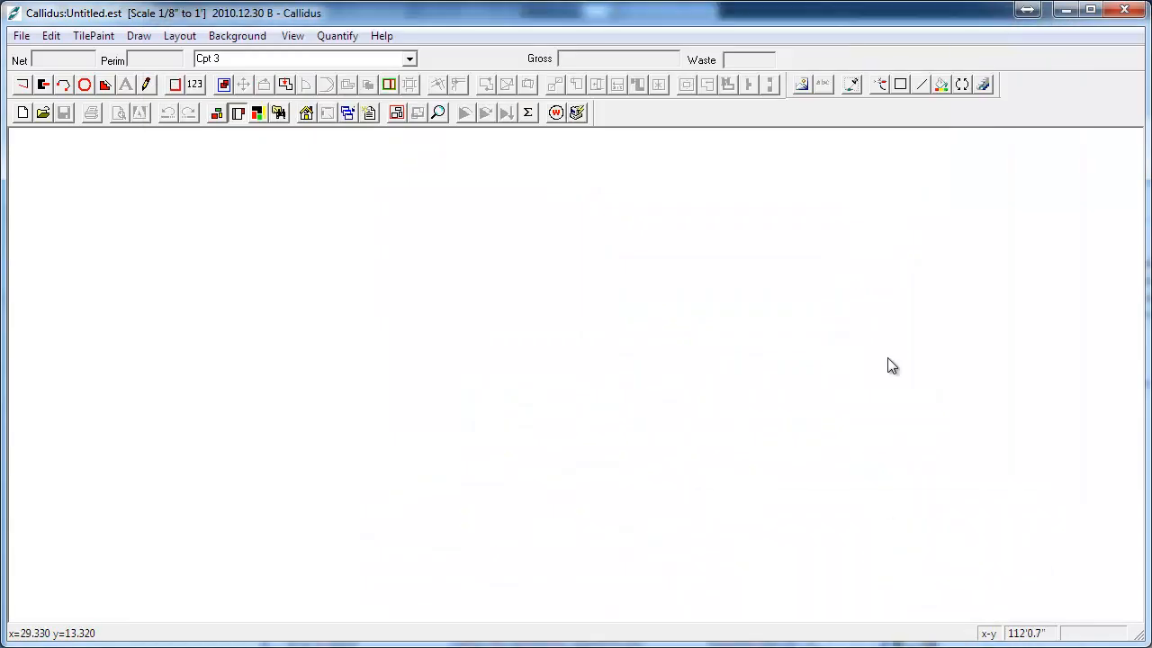